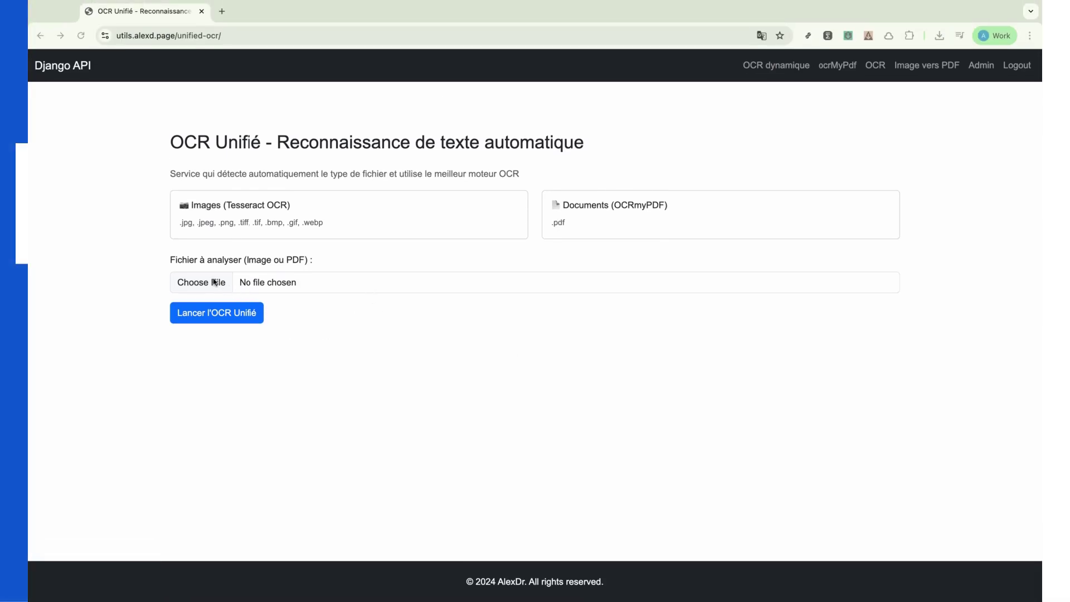
# - Upload Fake Bank Statement.pdf to OCR Unifié and run text recognition on it
pyautogui.click(215, 282)
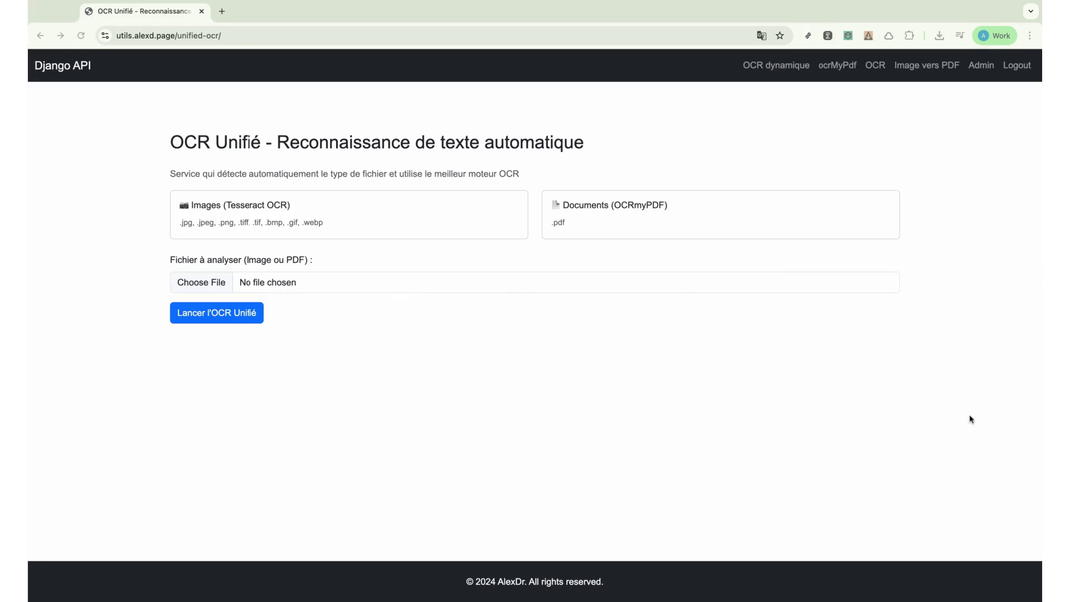
pyautogui.scroll(-2, 452, 335)
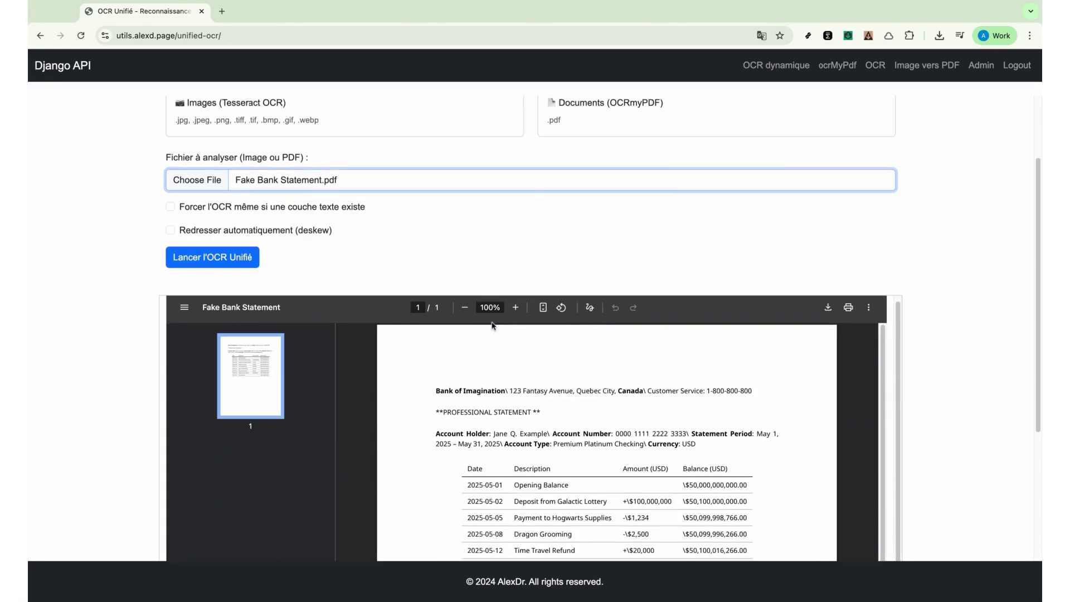
pyautogui.scroll(-3, 552, 445)
pyautogui.scroll(3, 552, 446)
pyautogui.click(243, 251)
pyautogui.scroll(-5, 436, 379)
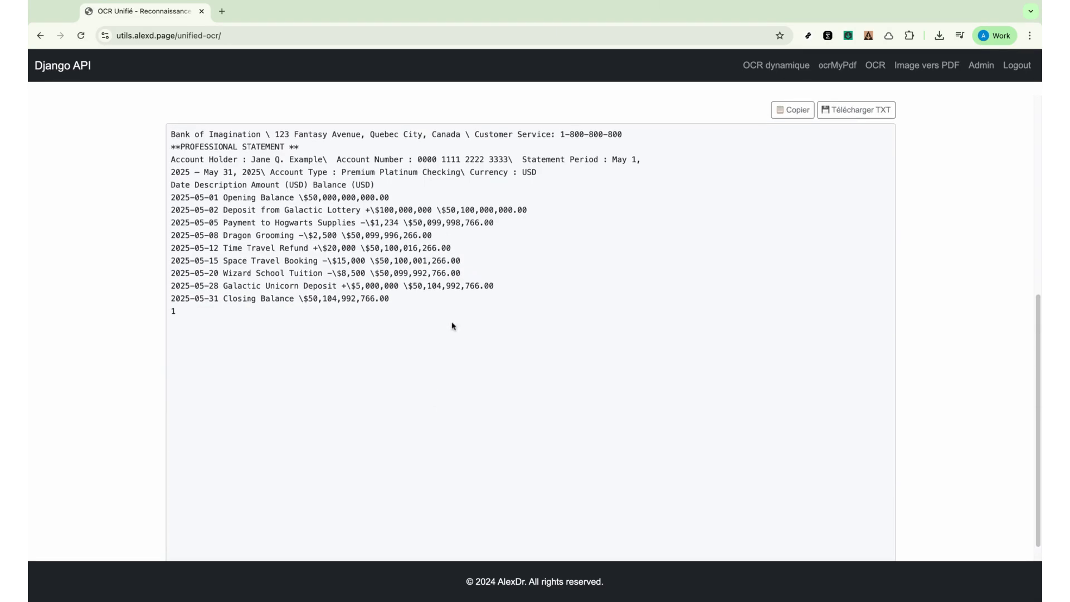
# - Select all of the recognised bank statement text in the result box
pyautogui.hotkey('ctrl', 'a')
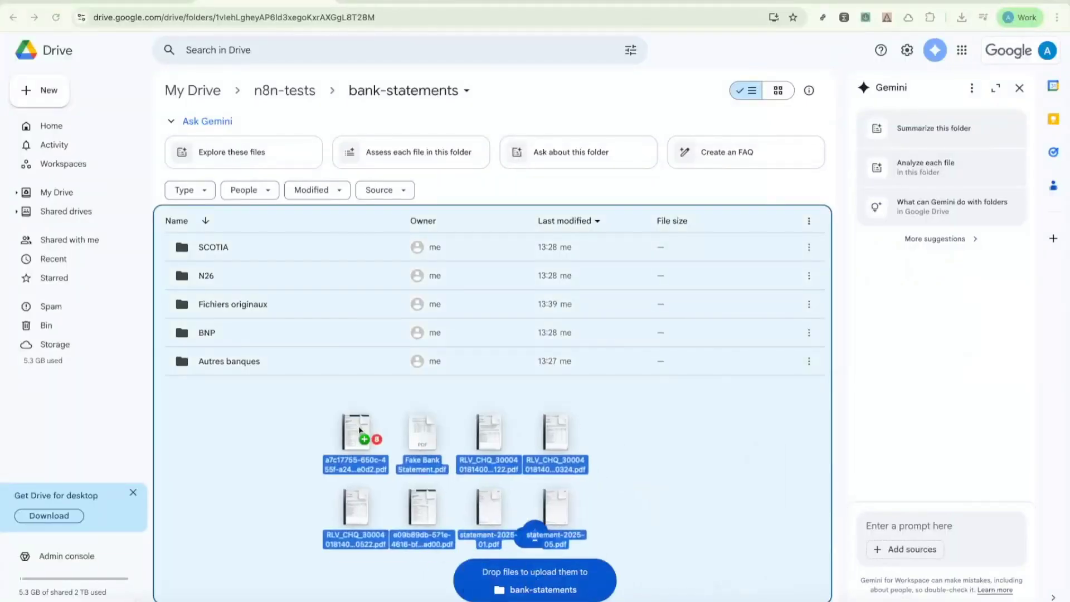
# - Upload the eight statement PDFs into bank-statements and check the SCOTIA and N26 folders
pyautogui.moveTo(451, 477); pyautogui.dragTo(417, 437)
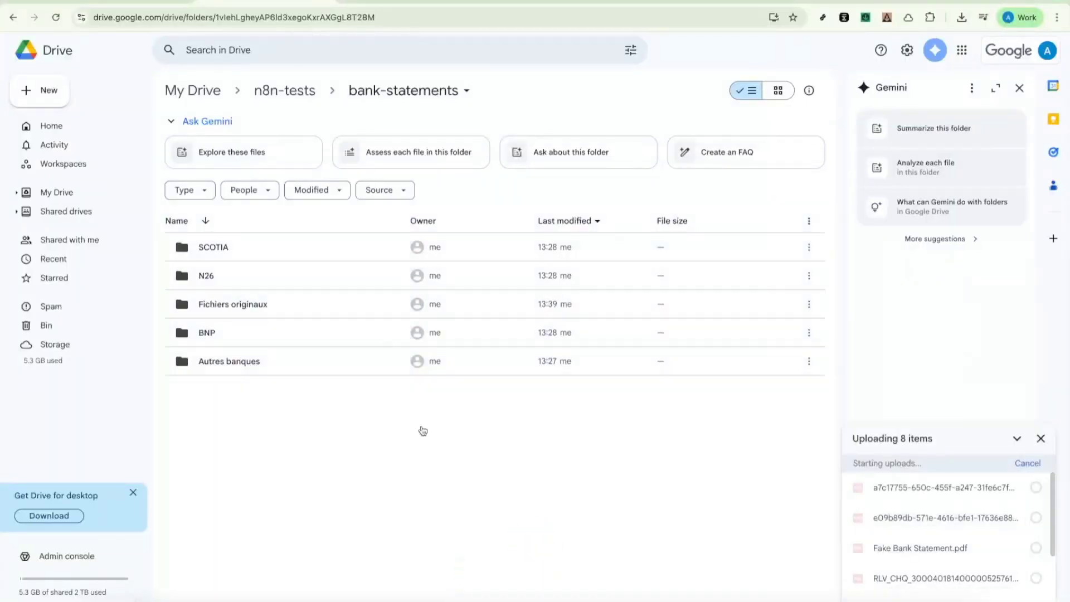
pyautogui.doubleClick(210, 246)
pyautogui.click(239, 94)
pyautogui.click(204, 269)
pyautogui.doubleClick(203, 272)
pyautogui.click(241, 93)
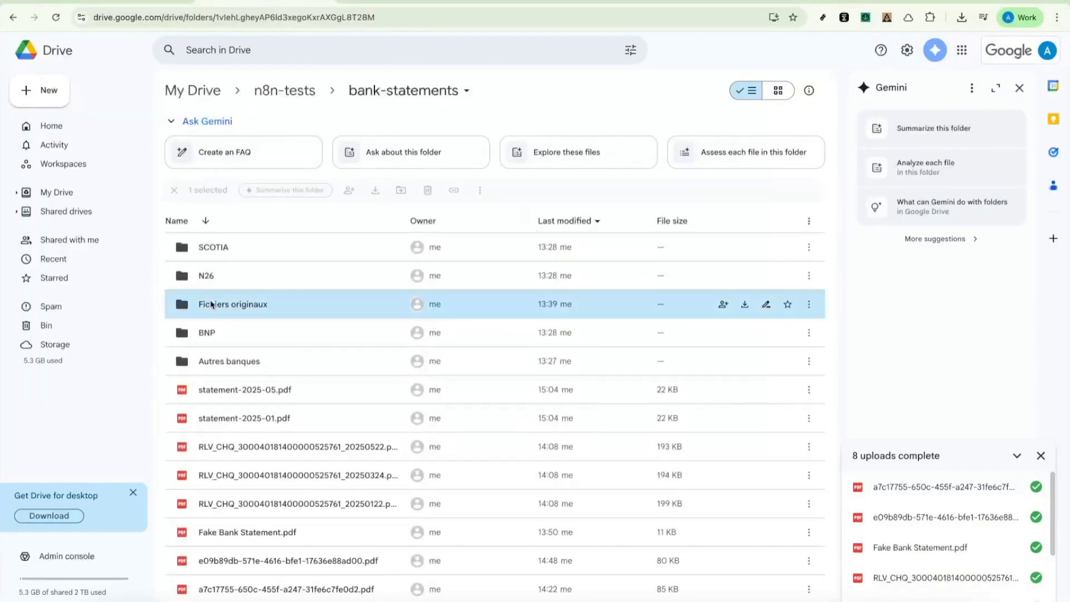
# - Look inside the Fichiers originaux, Autres banques and BNP folders
pyautogui.doubleClick(206, 304)
pyautogui.click(244, 94)
pyautogui.doubleClick(209, 361)
pyautogui.click(251, 91)
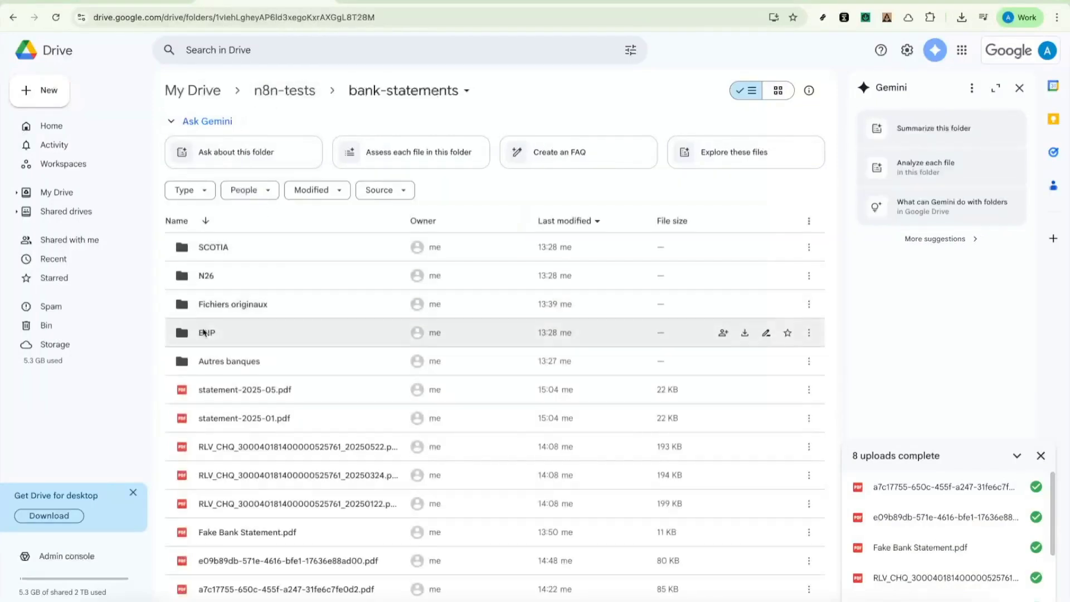
pyautogui.doubleClick(206, 332)
# - Execute the classify-and-rename workflow from its Schedule Trigger until it reports success
pyautogui.click(235, 92)
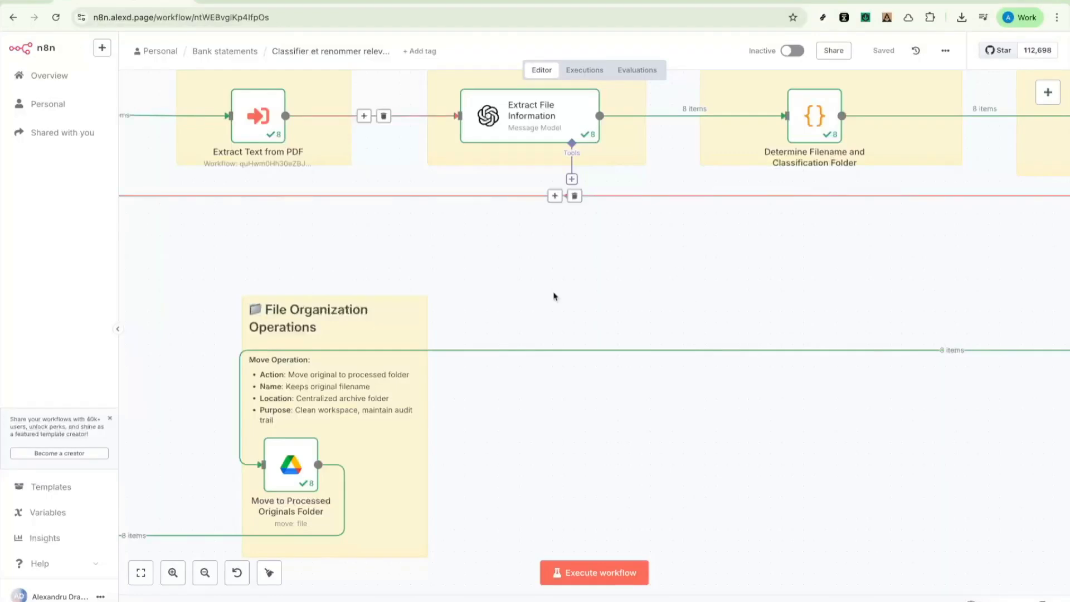
pyautogui.scroll(-3, 604, 332)
pyautogui.moveTo(143, 331)
pyautogui.mouseDown()
pyautogui.moveTo(509, 429)
pyautogui.moveTo(511, 456)
pyautogui.mouseUp()
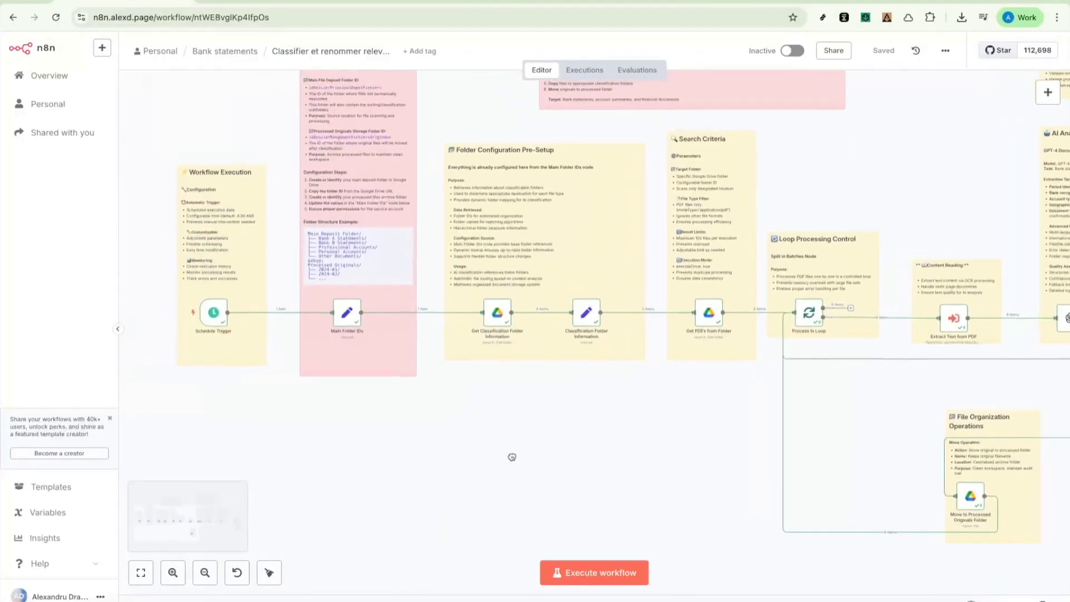
pyautogui.click(166, 321)
pyautogui.hscroll(10, 511, 449)
pyautogui.hscroll(2, 614, 489)
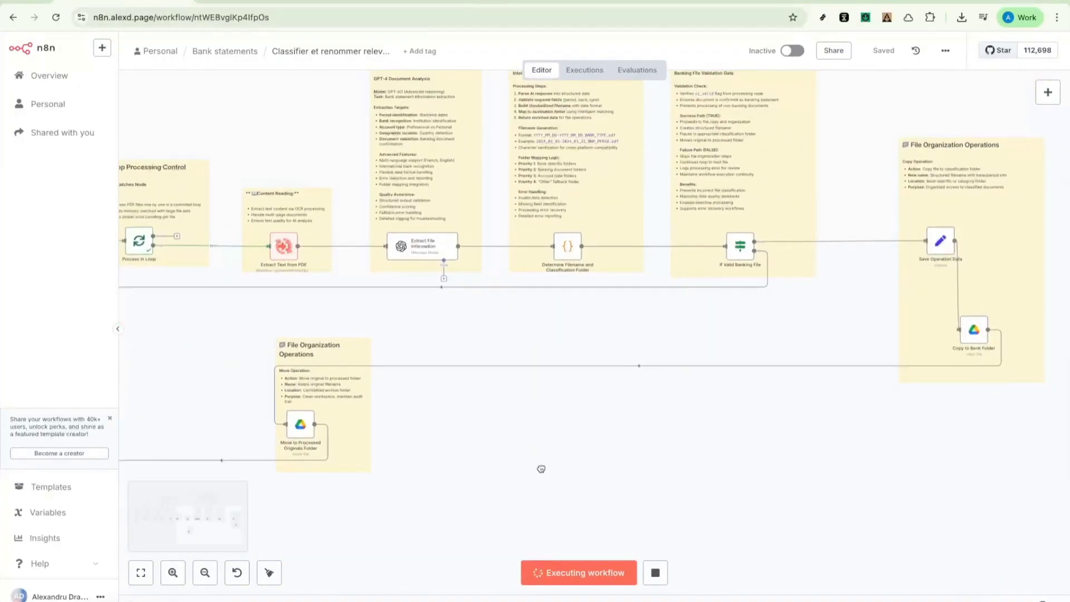
pyautogui.scroll(-2, 540, 469)
pyautogui.scroll(3, 654, 452)
pyautogui.hscroll(3, 527, 423)
pyautogui.scroll(1, 621, 426)
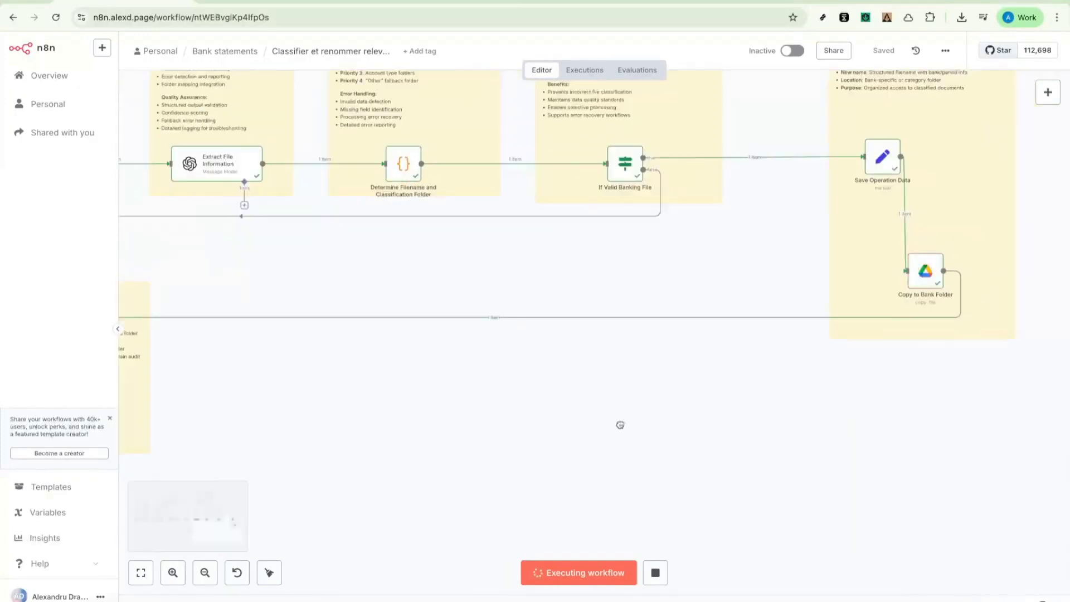
pyautogui.scroll(-2, 545, 368)
pyautogui.scroll(1, 545, 367)
pyautogui.hscroll(2, 568, 402)
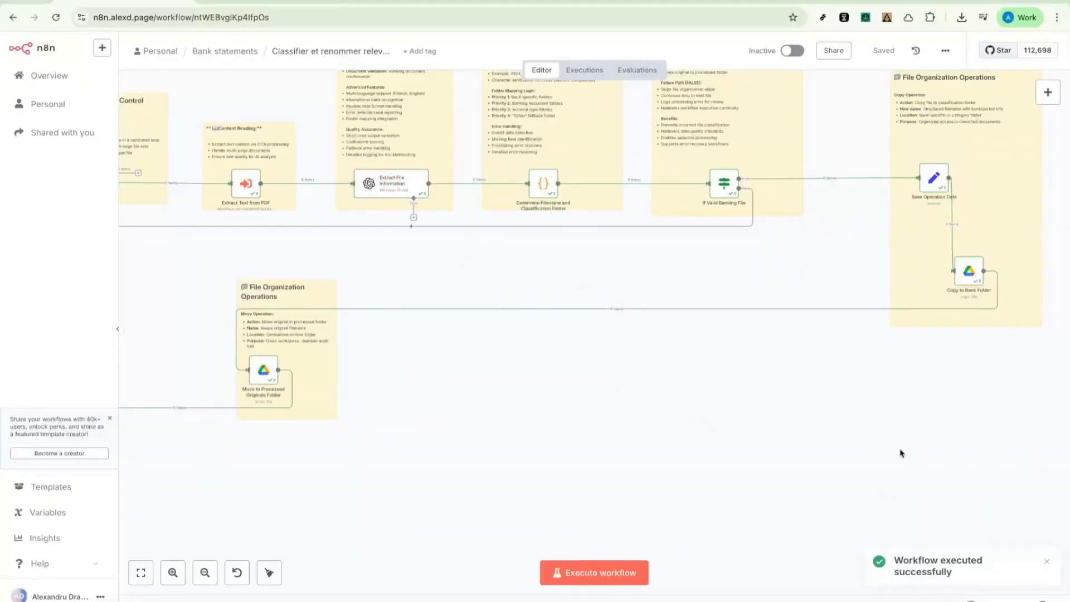
pyautogui.scroll(-2, 929, 468)
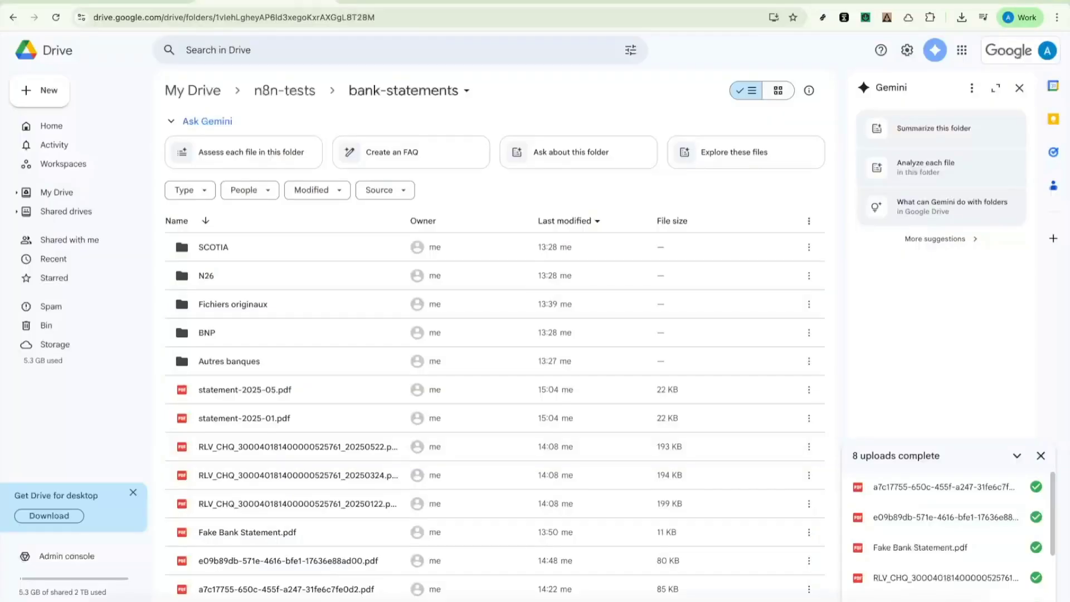
# - Refresh bank-statements and review Fichiers originaux and the two renamed SCOTIA statements
pyautogui.click(57, 19)
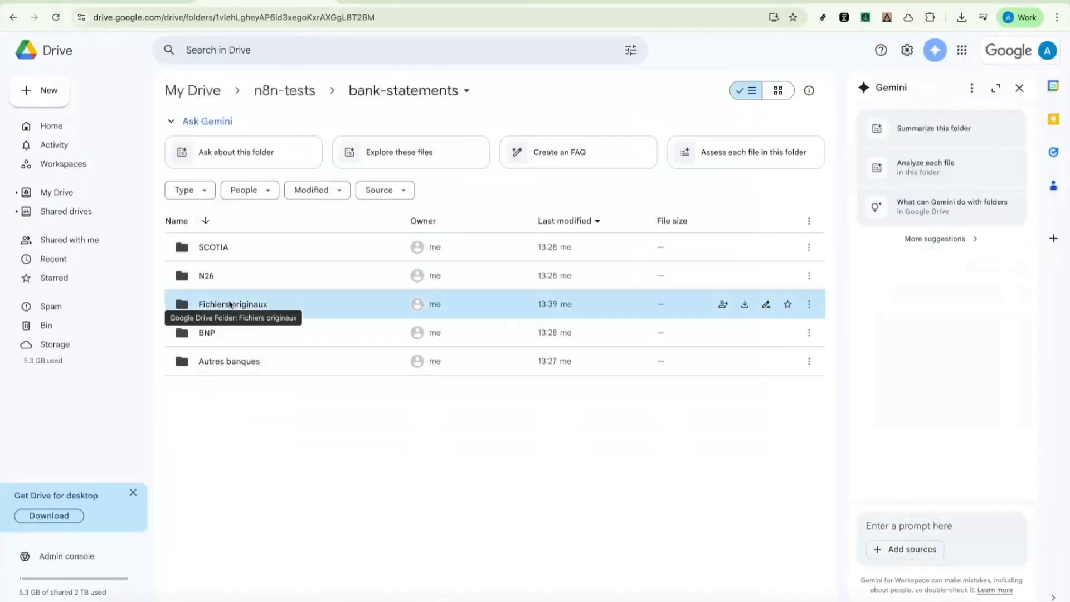
pyautogui.doubleClick(229, 304)
pyautogui.click(259, 90)
pyautogui.doubleClick(242, 246)
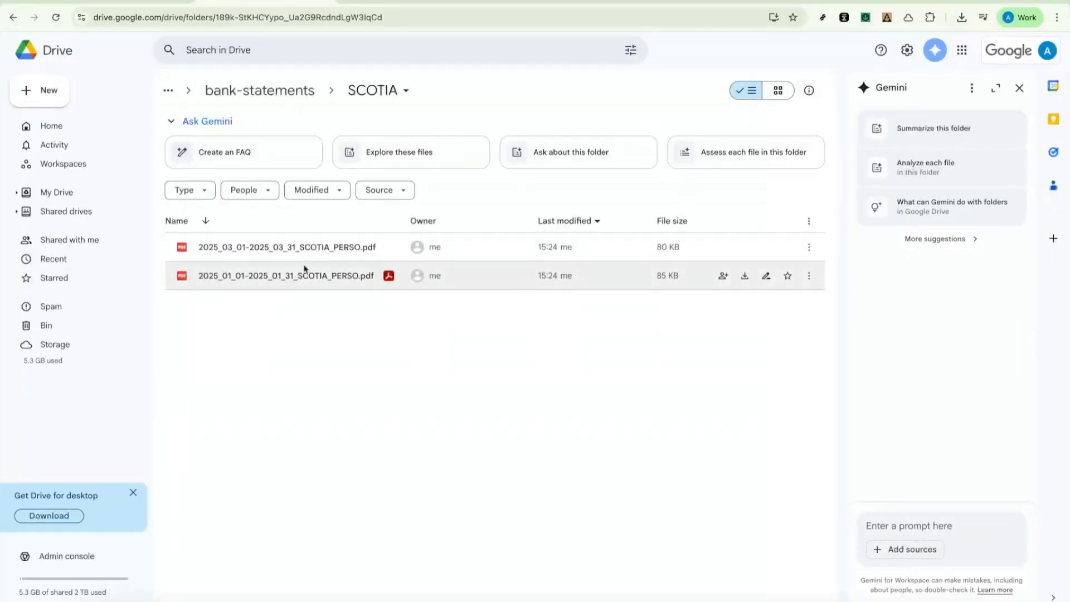
pyautogui.click(255, 90)
# - Review N26's two, BNP's three and Autres banques' single Other_PRO statement
pyautogui.doubleClick(217, 275)
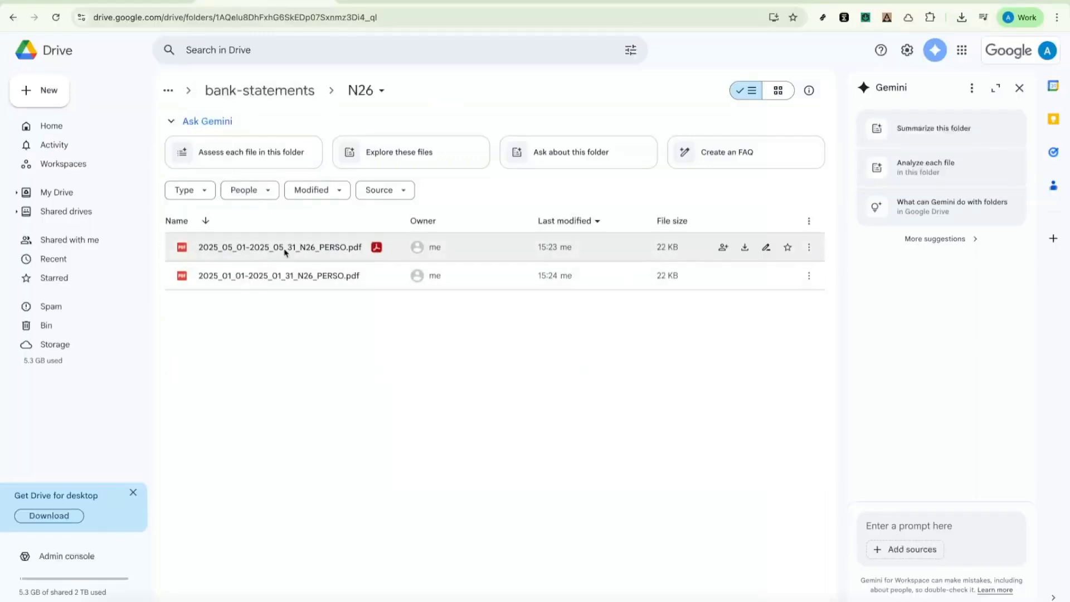
pyautogui.click(232, 99)
pyautogui.doubleClick(209, 332)
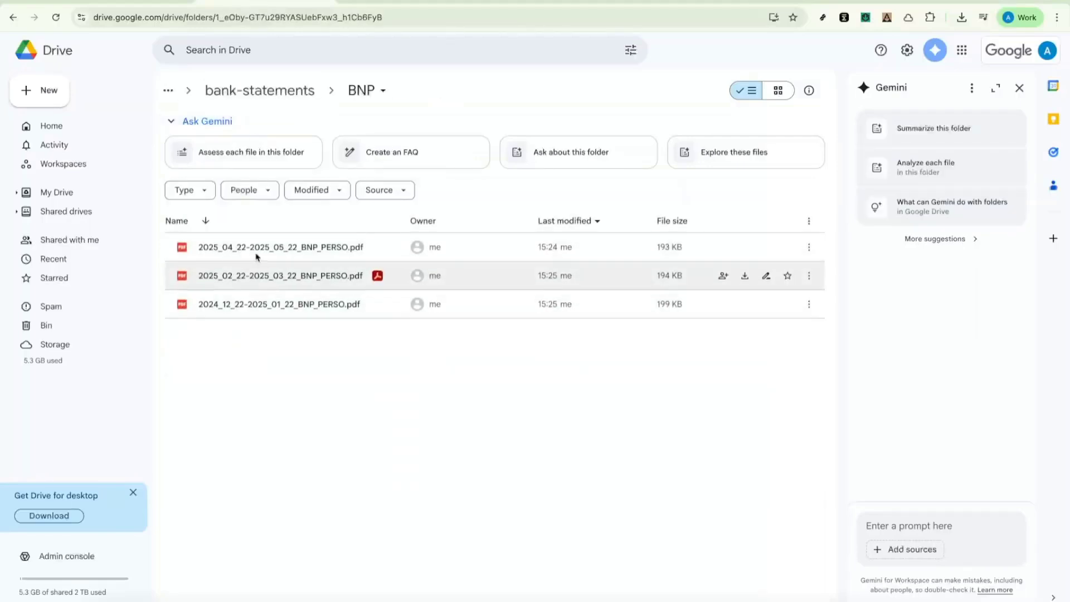
pyautogui.click(255, 92)
pyautogui.doubleClick(210, 360)
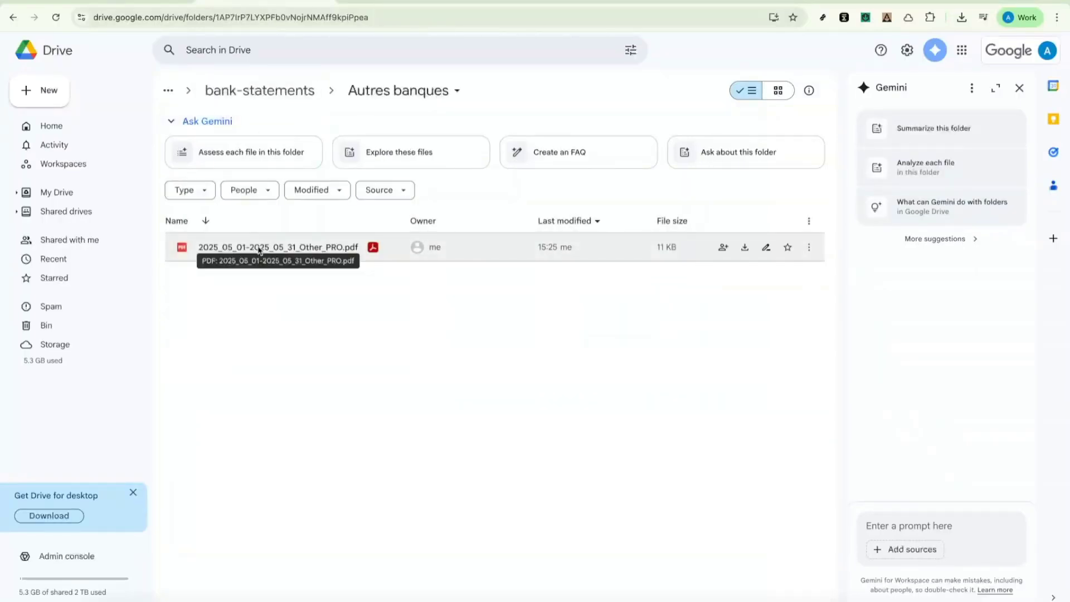